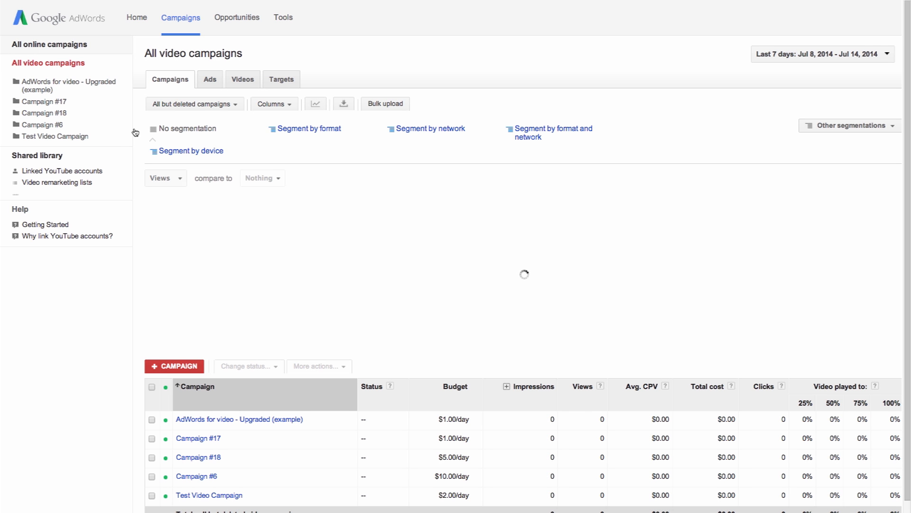
- Check the linked YouTube accounts, then start a new video campaign, prefilled as Campaign #19
{"action": "left_click", "coordinate": [67, 172]}
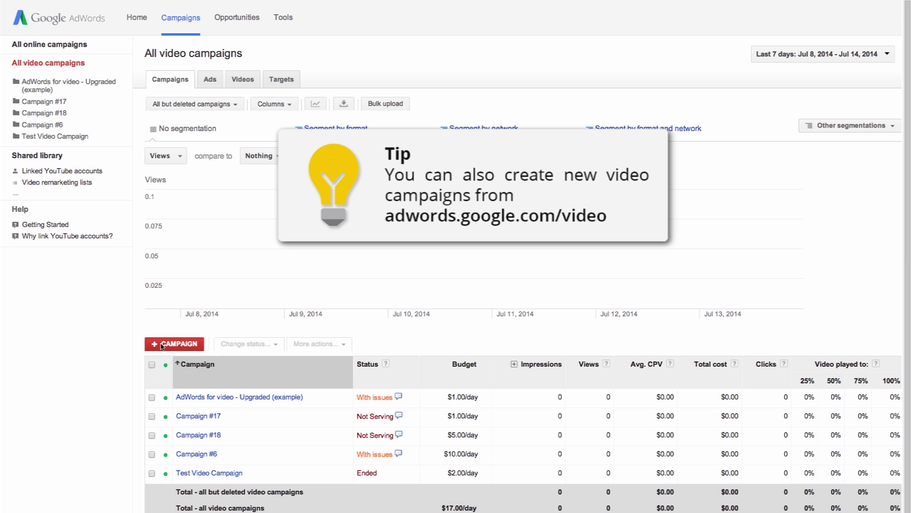
{"action": "left_click", "coordinate": [161, 346]}
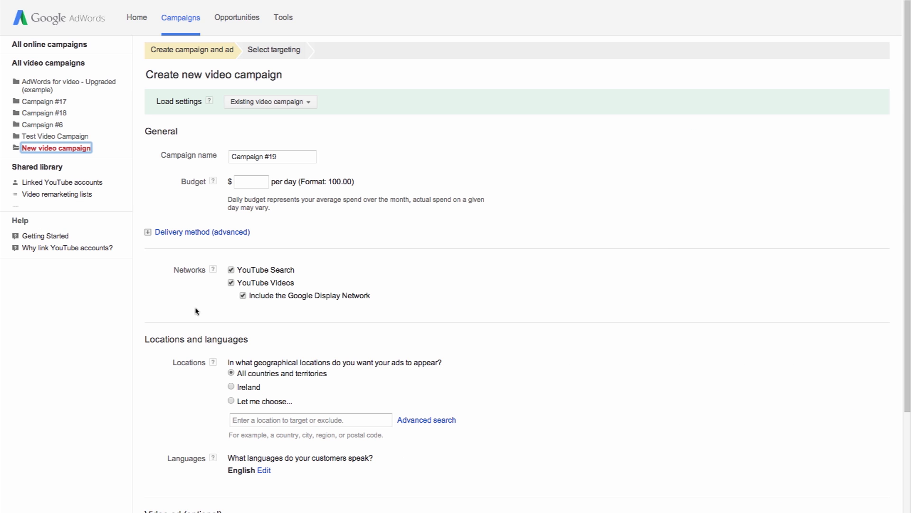
- Replace 'Campaign #19' with 'AWV Campaign' and enter a 10.00 daily budget
{"action": "triple_click", "coordinate": [278, 157]}
{"action": "type", "text": "AWV Campaign"}
{"action": "left_click", "coordinate": [244, 184]}
{"action": "type", "text": "10.00"}
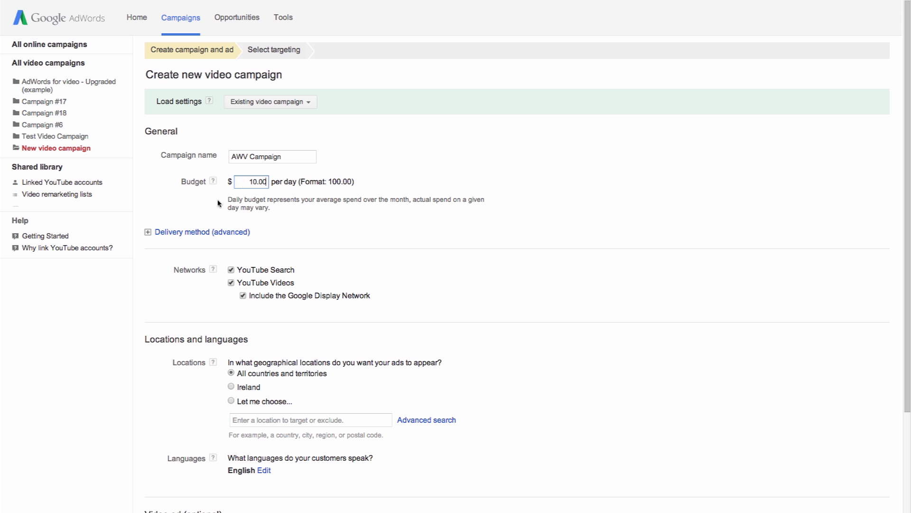
{"action": "left_click", "coordinate": [207, 203]}
{"action": "scroll", "coordinate": [207, 203], "scroll_direction": "down", "scroll_amount": 2}
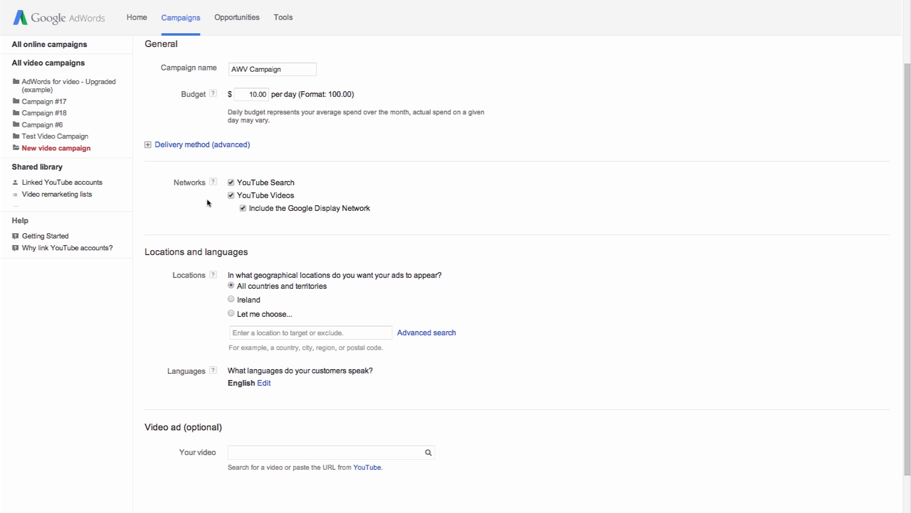
{"action": "scroll", "coordinate": [207, 204], "scroll_direction": "down", "scroll_amount": 4}
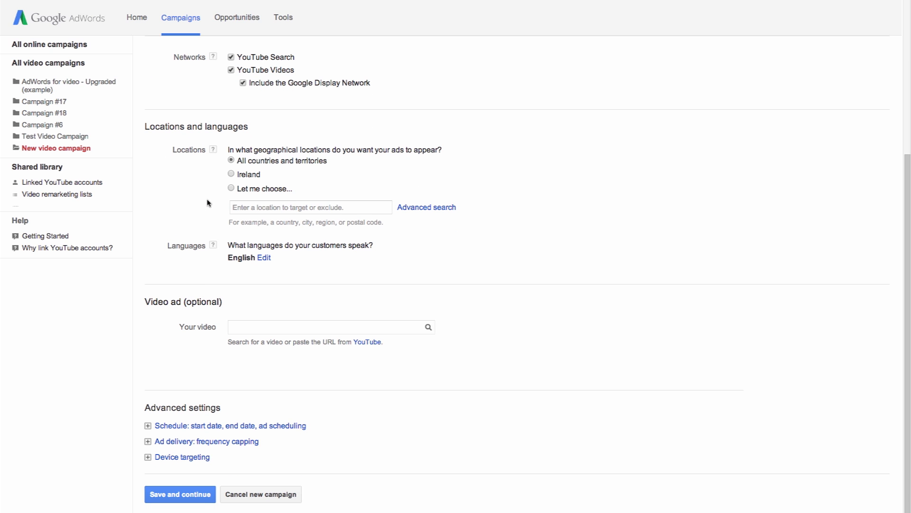
{"action": "scroll", "coordinate": [207, 204], "scroll_direction": "down", "scroll_amount": 1}
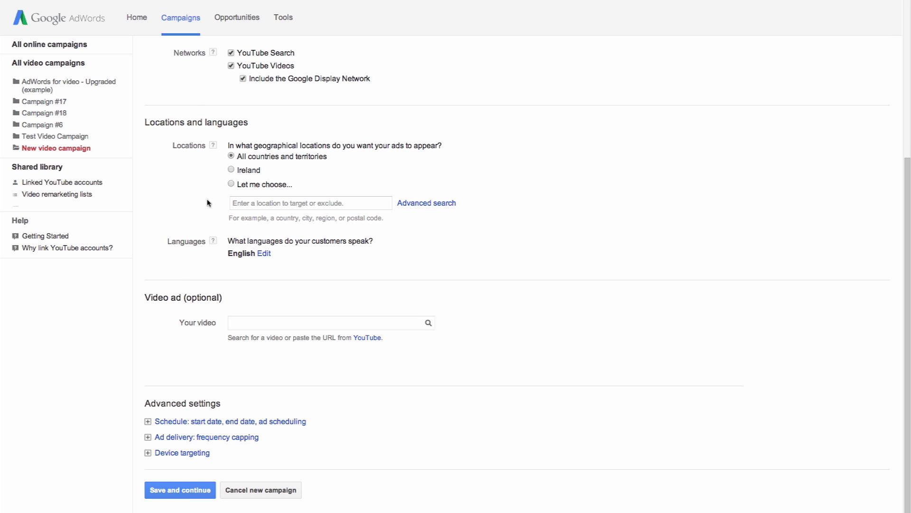
- Search YouTube for 'how to add call forwarding' and pick the forwarding-number video
{"action": "left_click", "coordinate": [234, 326]}
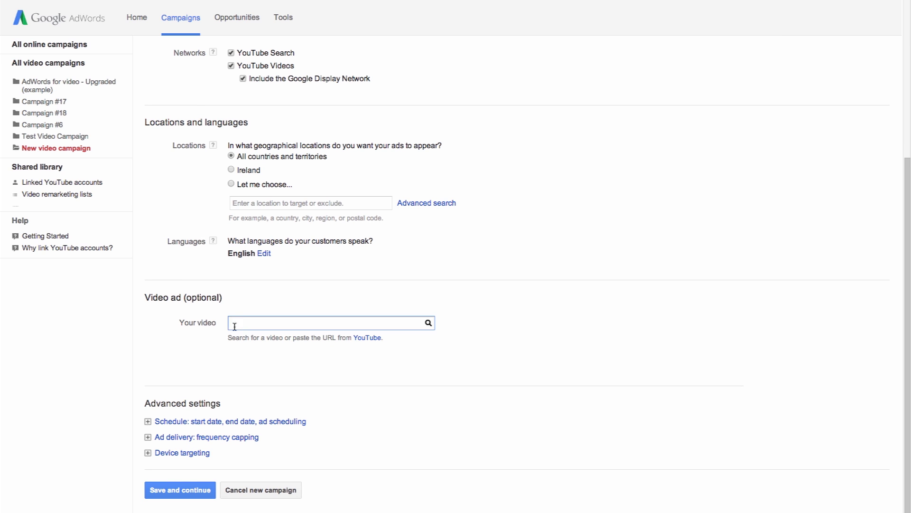
{"action": "type", "text": "how to "}
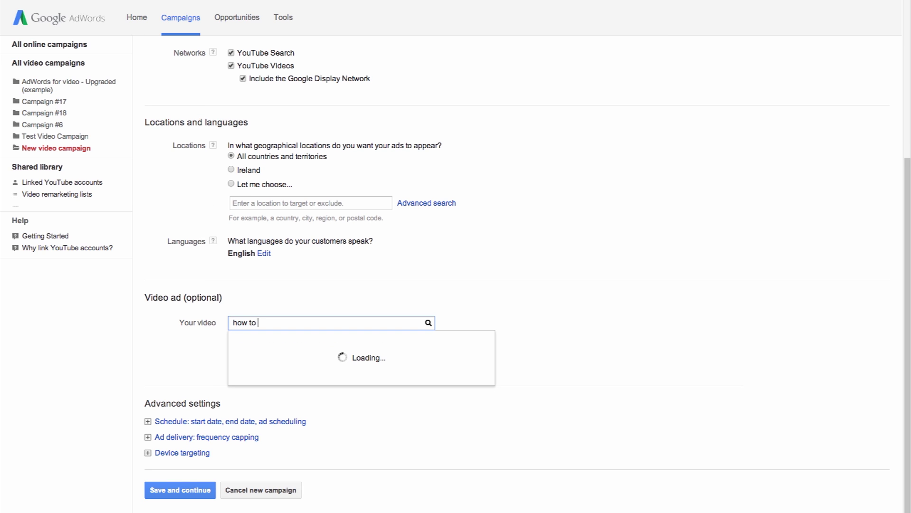
{"action": "type", "text": "add "}
{"action": "type", "text": "call for"}
{"action": "type", "text": "warding"}
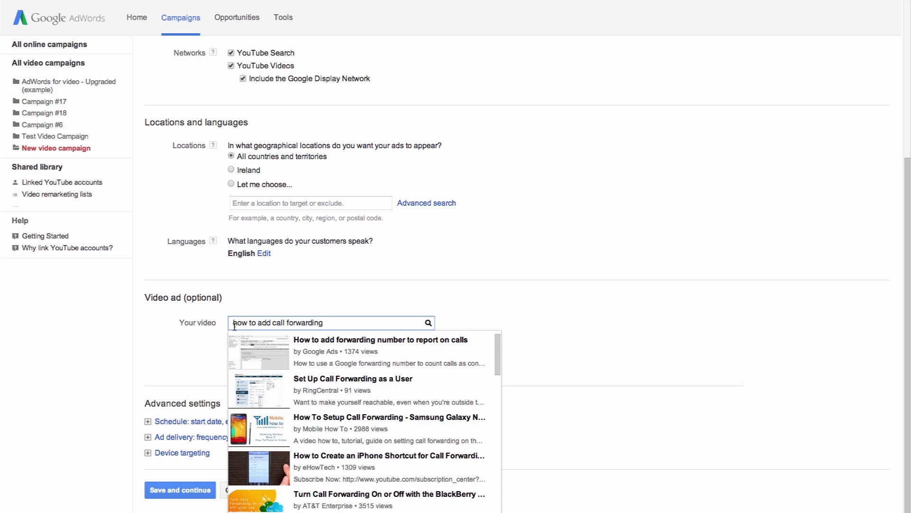
{"action": "left_click", "coordinate": [269, 352]}
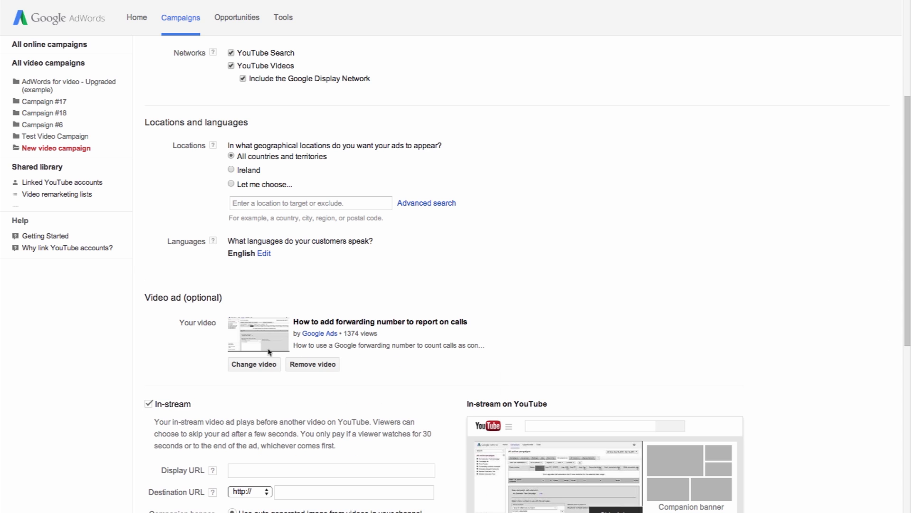
{"action": "scroll", "coordinate": [269, 352], "scroll_direction": "down", "scroll_amount": 5}
{"action": "scroll", "coordinate": [268, 352], "scroll_direction": "down", "scroll_amount": 2}
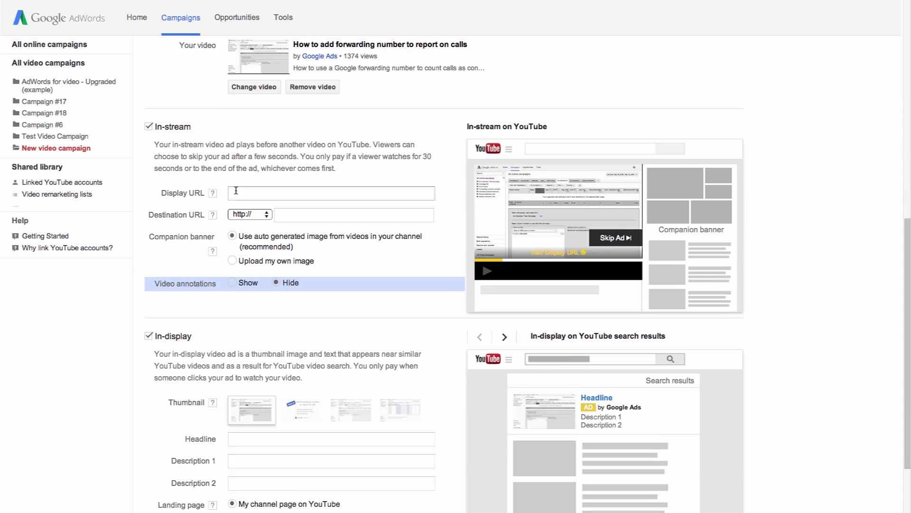
{"action": "left_click", "coordinate": [235, 191]}
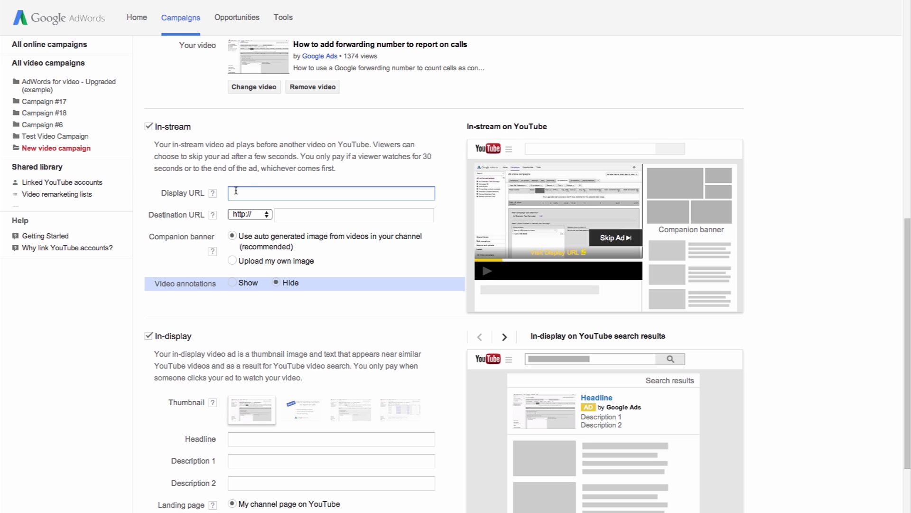
{"action": "type", "text": "www.ad"}
{"action": "type", "text": "words"}
{"action": "type", "text": ".com"}
{"action": "left_click", "coordinate": [214, 226]}
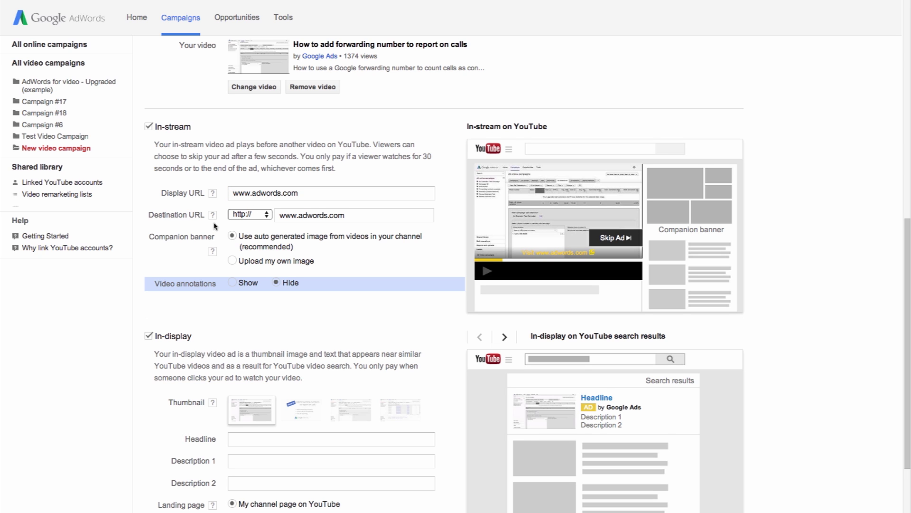
{"action": "scroll", "coordinate": [214, 226], "scroll_direction": "down", "scroll_amount": 1}
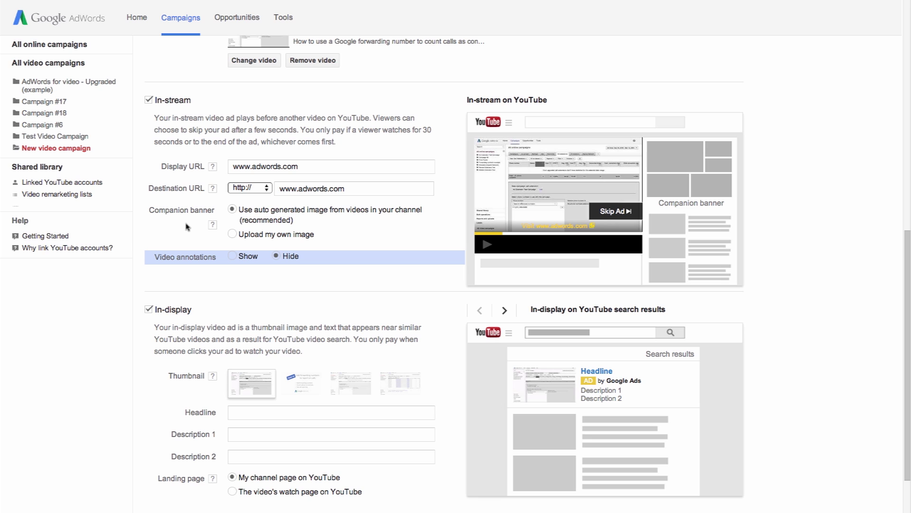
{"action": "scroll", "coordinate": [188, 228], "scroll_direction": "down", "scroll_amount": 2}
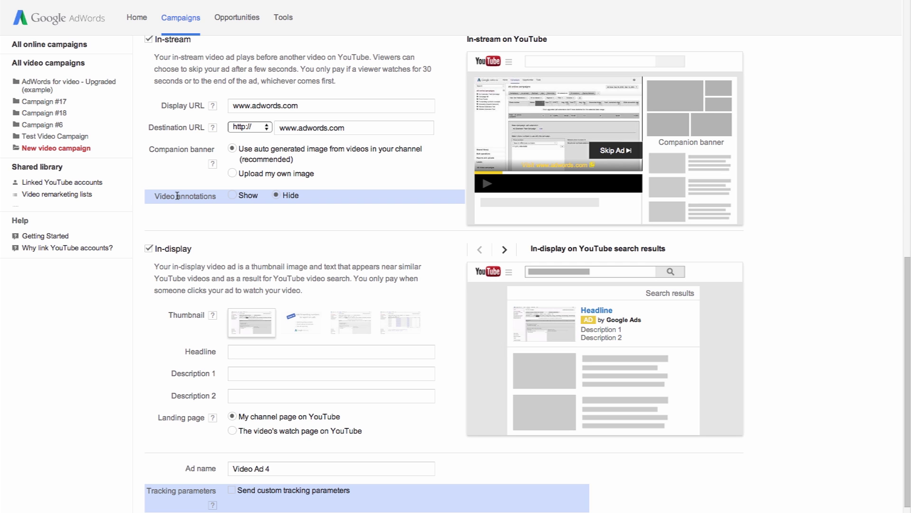
{"action": "scroll", "coordinate": [177, 195], "scroll_direction": "down", "scroll_amount": 1}
{"action": "scroll", "coordinate": [176, 196], "scroll_direction": "down", "scroll_amount": 1}
{"action": "scroll", "coordinate": [177, 198], "scroll_direction": "down", "scroll_amount": 1}
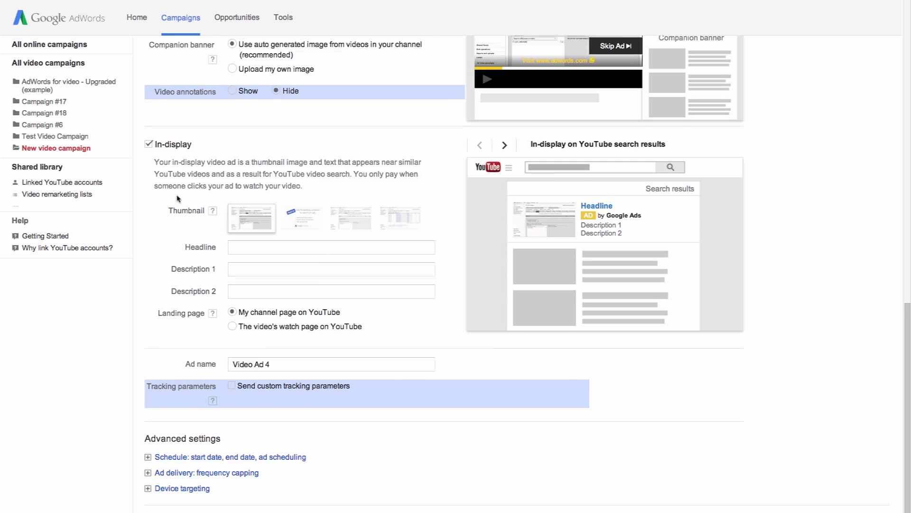
{"action": "scroll", "coordinate": [178, 199], "scroll_direction": "down", "scroll_amount": 1}
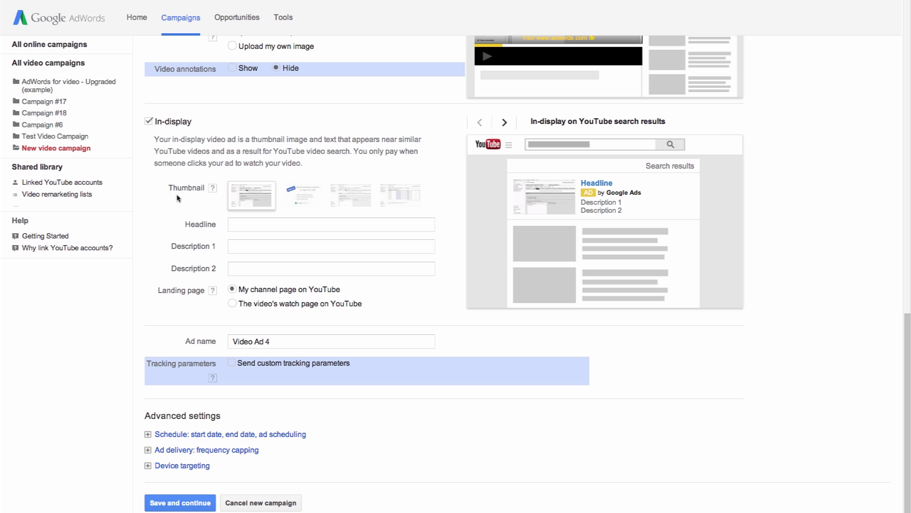
- Choose the second thumbnail, headline 'Spring into style', two descriptions, and ad name 'Spring fashion campaign'
{"action": "left_click", "coordinate": [299, 202]}
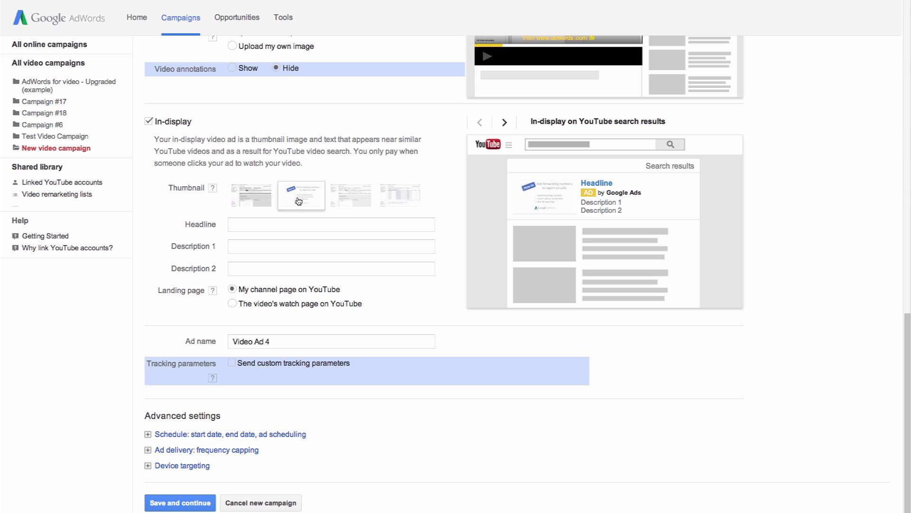
{"action": "left_click", "coordinate": [248, 225]}
{"action": "type", "text": "Spring into style"}
{"action": "left_click", "coordinate": [239, 246]}
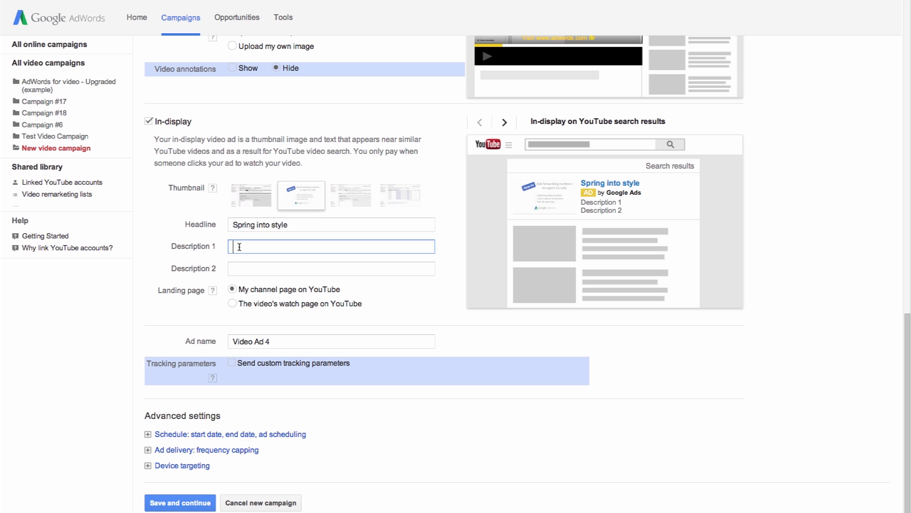
{"action": "type", "text": "Give your wardrobe the latest look"}
{"action": "left_click", "coordinate": [235, 267]}
{"action": "type", "text": "Shop now"}
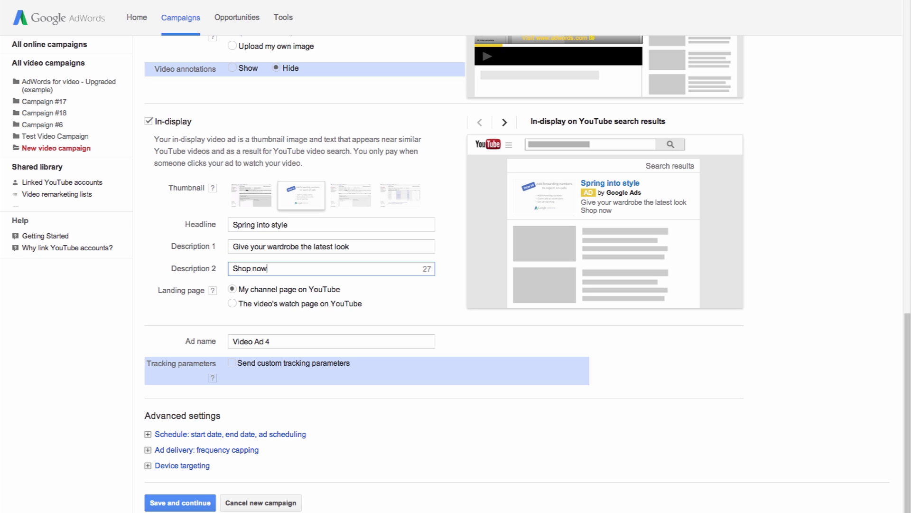
{"action": "left_click", "coordinate": [204, 308]}
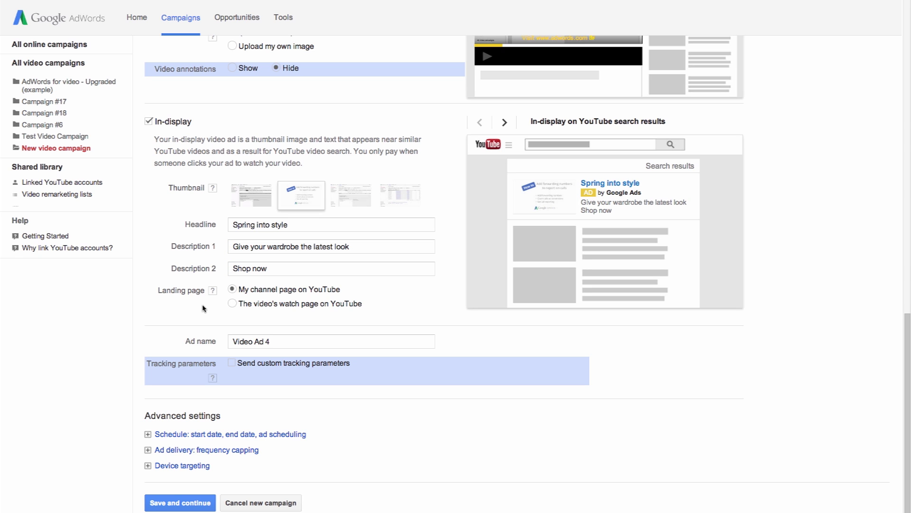
{"action": "scroll", "coordinate": [202, 307], "scroll_direction": "down", "scroll_amount": 1}
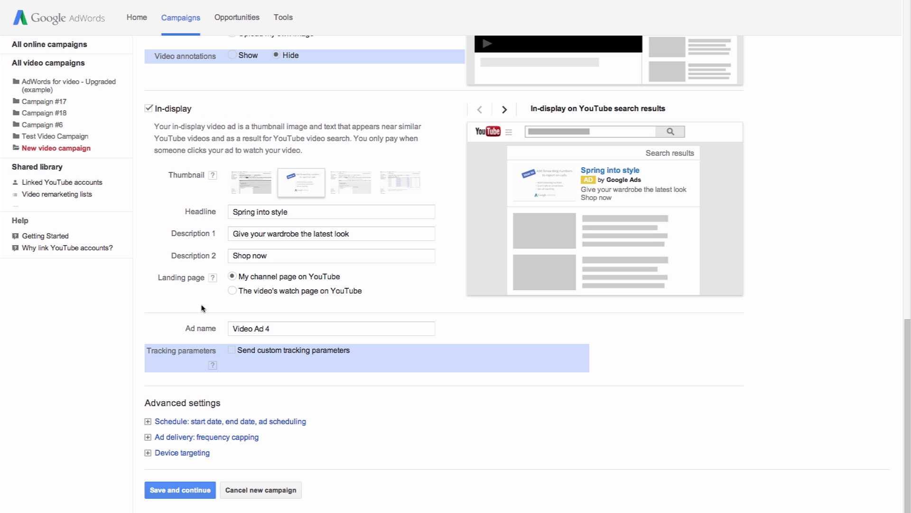
{"action": "left_click", "coordinate": [245, 329]}
{"action": "type", "text": "Spring fashion campaign"}
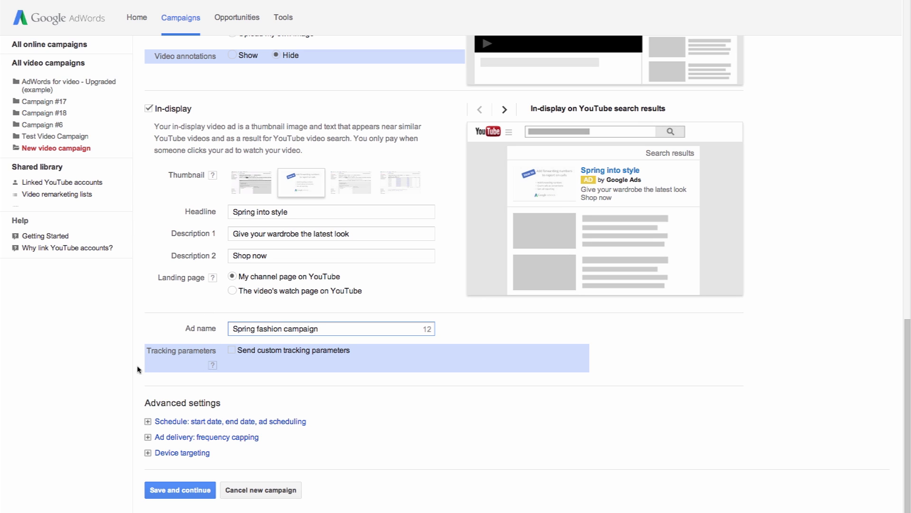
{"action": "left_click", "coordinate": [131, 365]}
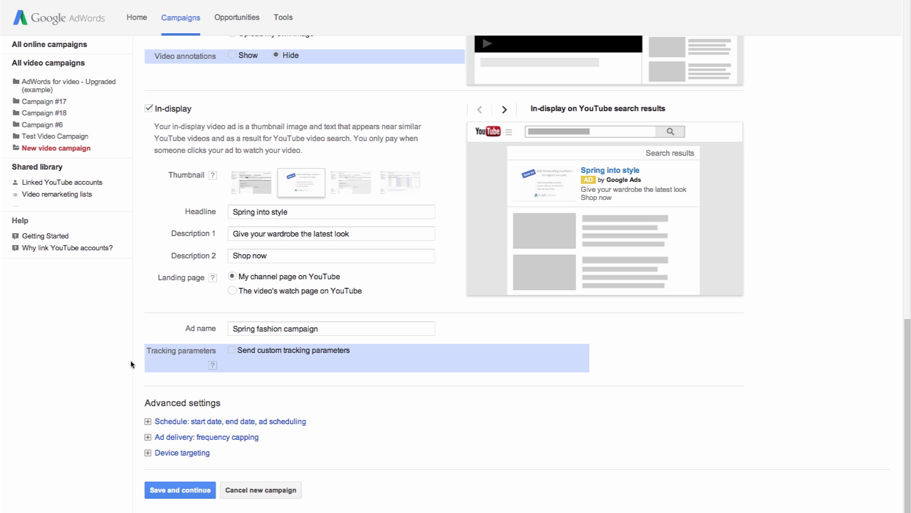
- Expand the frequency capping options, then save the ad and continue to bidding
{"action": "left_click", "coordinate": [148, 437]}
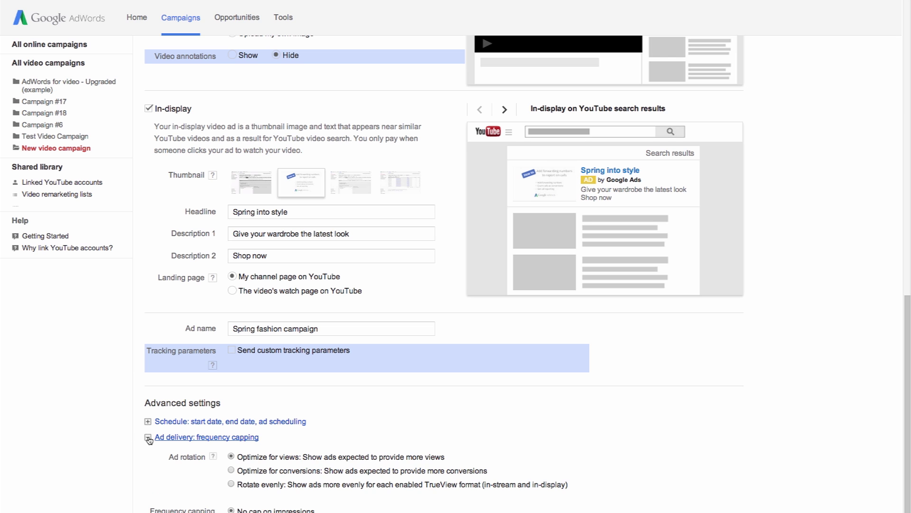
{"action": "scroll", "coordinate": [148, 439], "scroll_direction": "down", "scroll_amount": 3}
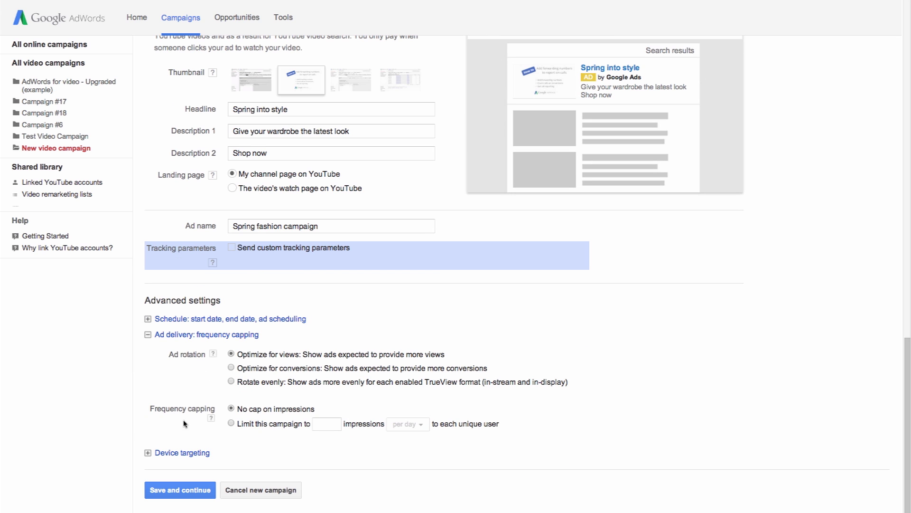
{"action": "left_click", "coordinate": [180, 490]}
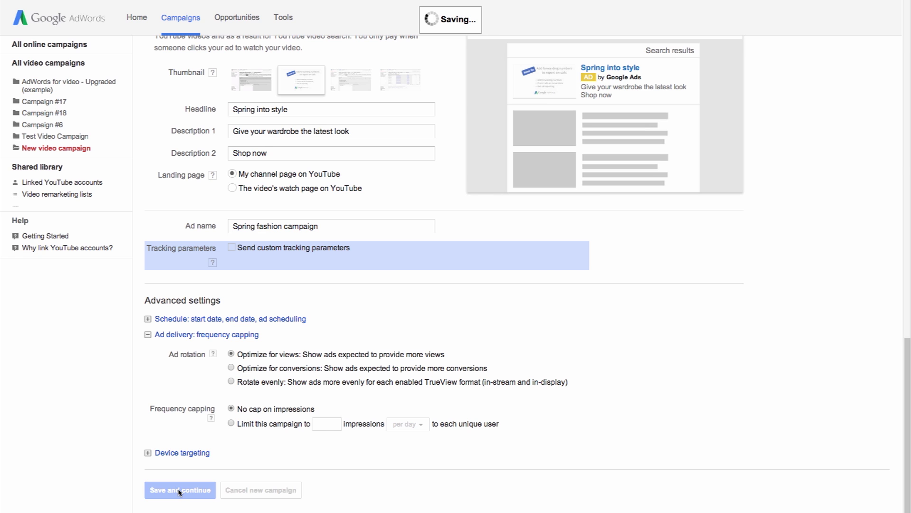
{"action": "key", "text": "Tab"}
{"action": "type", "text": "Fashion"}
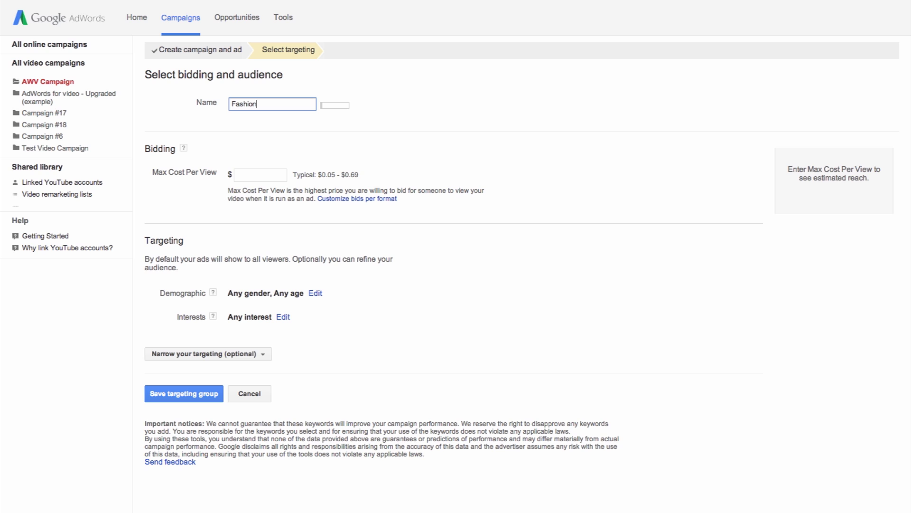
- Rename the targeting group 'Fashion' and set a $0.05 max cost per view
{"action": "left_click", "coordinate": [205, 190]}
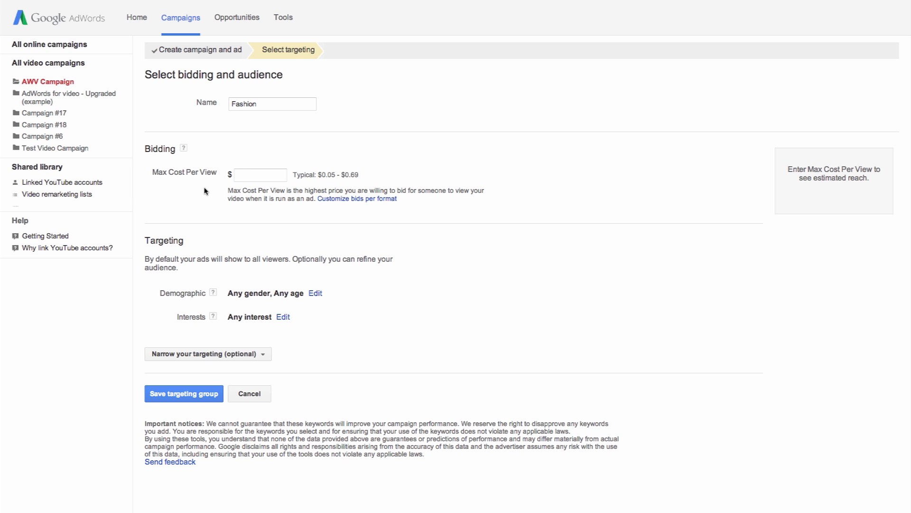
{"action": "left_click", "coordinate": [253, 174]}
{"action": "type", "text": ".05"}
{"action": "left_click", "coordinate": [206, 195]}
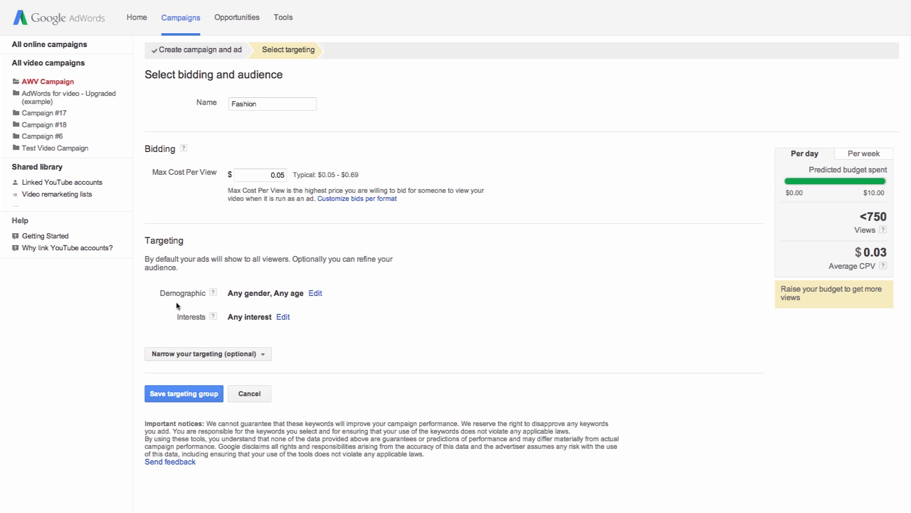
- Open the Demographic editor to show the age range and gender checkboxes
{"action": "left_click", "coordinate": [315, 293]}
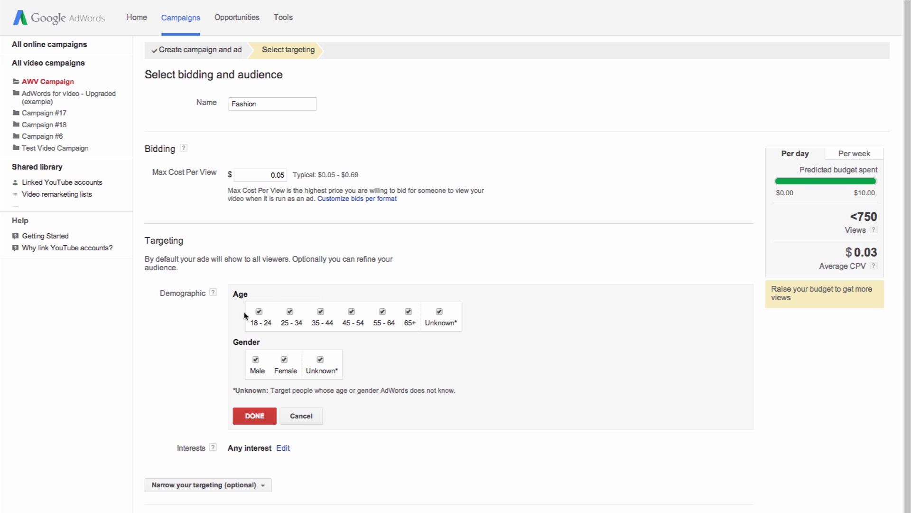
{"action": "scroll", "coordinate": [205, 334], "scroll_direction": "down", "scroll_amount": 2}
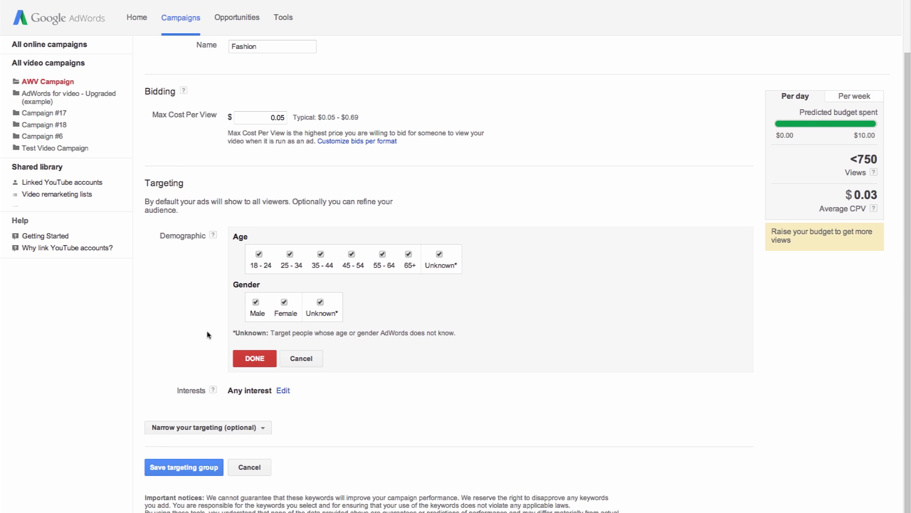